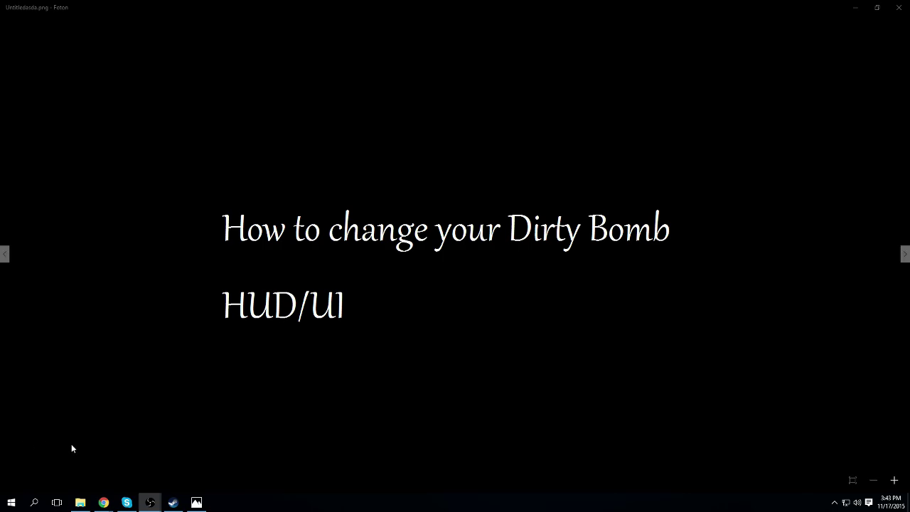
Search Google in Chrome for 'Dirty Bomb Hud'.
{"action": "mouse_move", "coordinate": [104, 501]}
{"action": "left_click", "coordinate": [103, 477]}
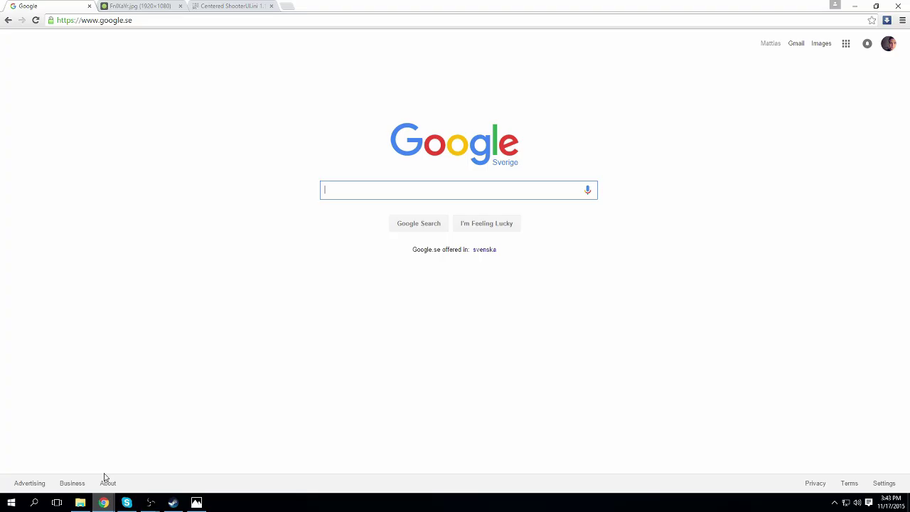
{"action": "left_click", "coordinate": [228, 289]}
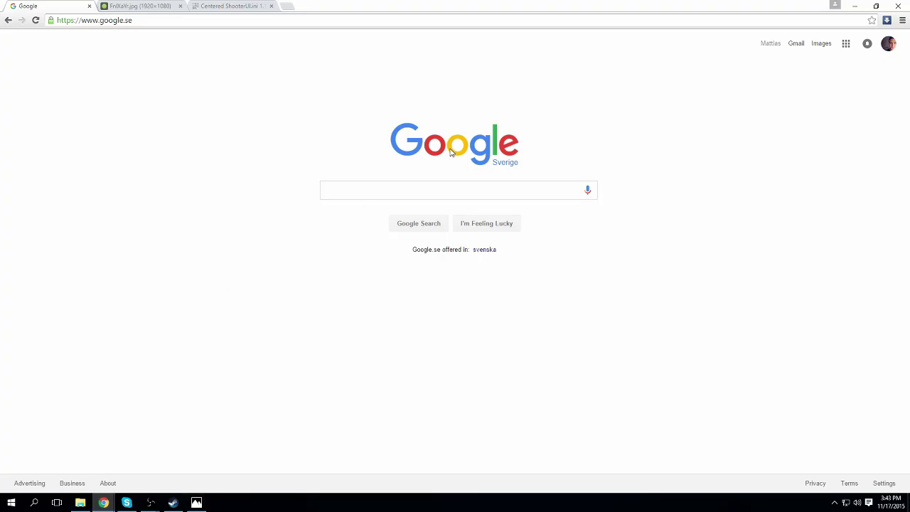
{"action": "left_click", "coordinate": [393, 193]}
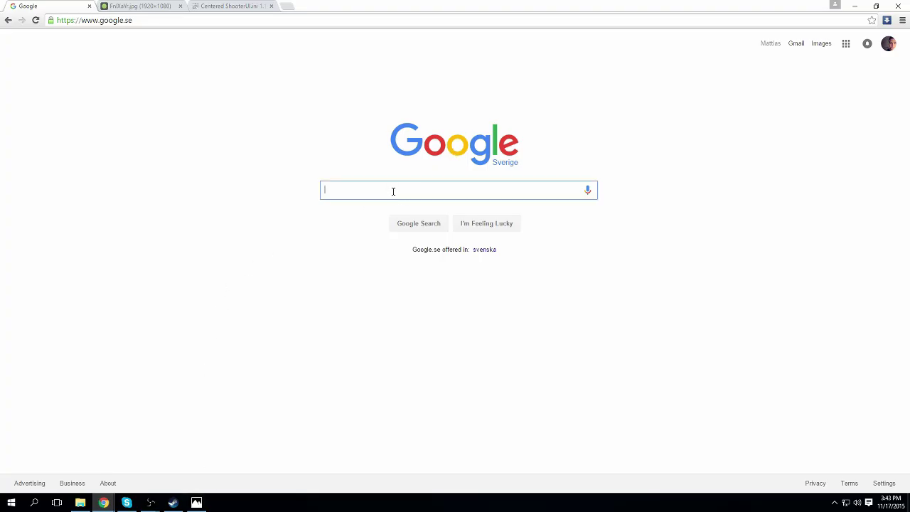
{"action": "type", "text": "Dirty Bomb "}
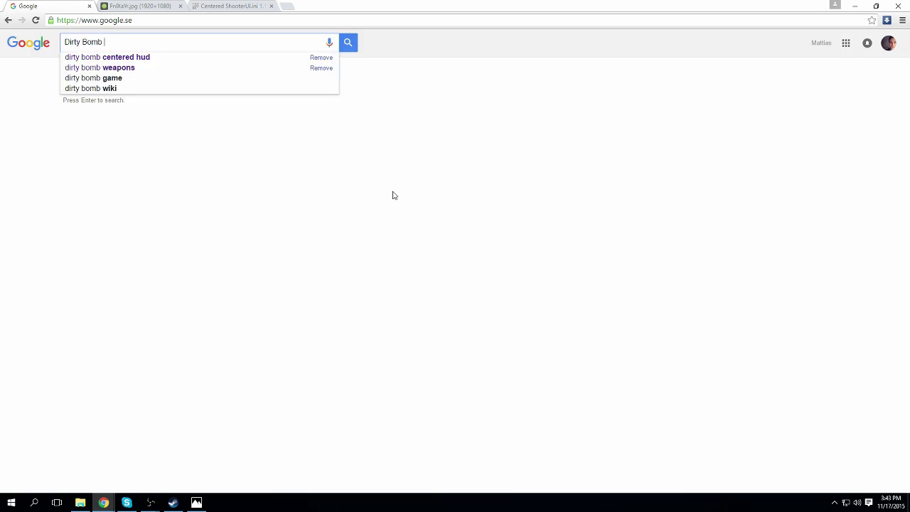
{"action": "type", "text": "Hud"}
{"action": "key", "text": "Return"}
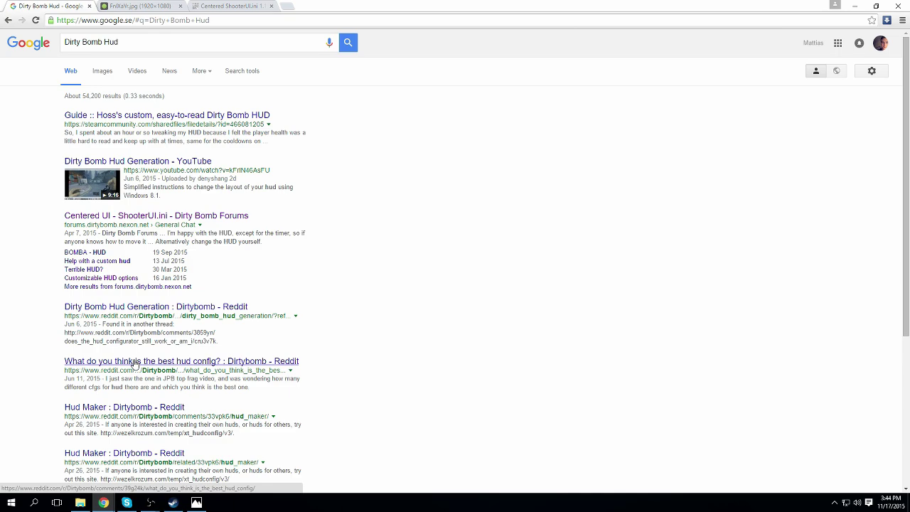
Refine the Google search to 'dirty bomb centered hud' using a suggested query.
{"action": "scroll", "coordinate": [386, 384], "scroll_direction": "down", "scroll_amount": 2}
{"action": "scroll", "coordinate": [386, 384], "scroll_direction": "up", "scroll_amount": 2}
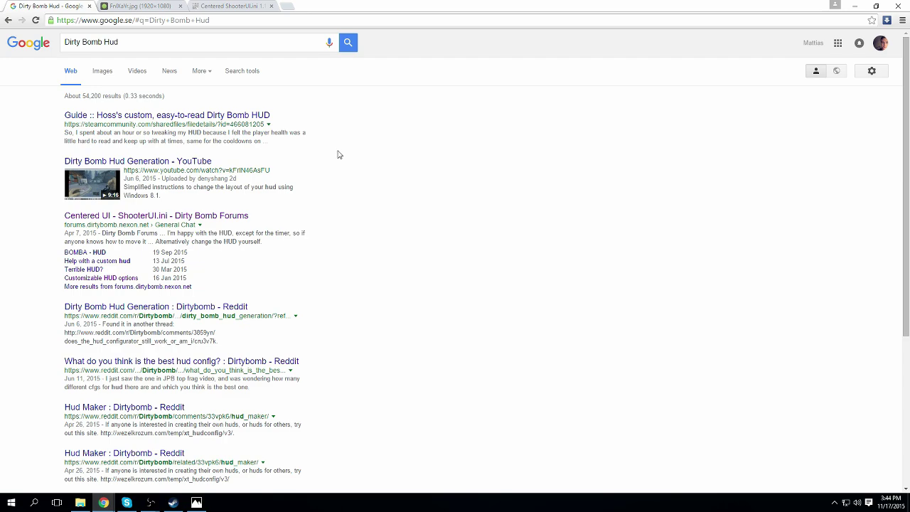
{"action": "left_click_drag", "start_coordinate": [122, 41], "coordinate": [103, 41]}
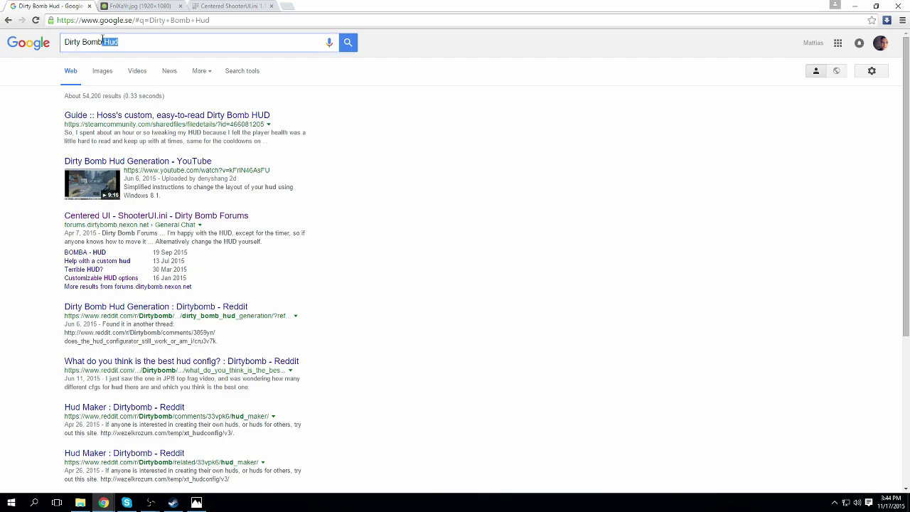
{"action": "key", "text": "BackSpace"}
{"action": "key", "text": "Down"}
{"action": "key", "text": "Down"}
{"action": "key", "text": "Return"}
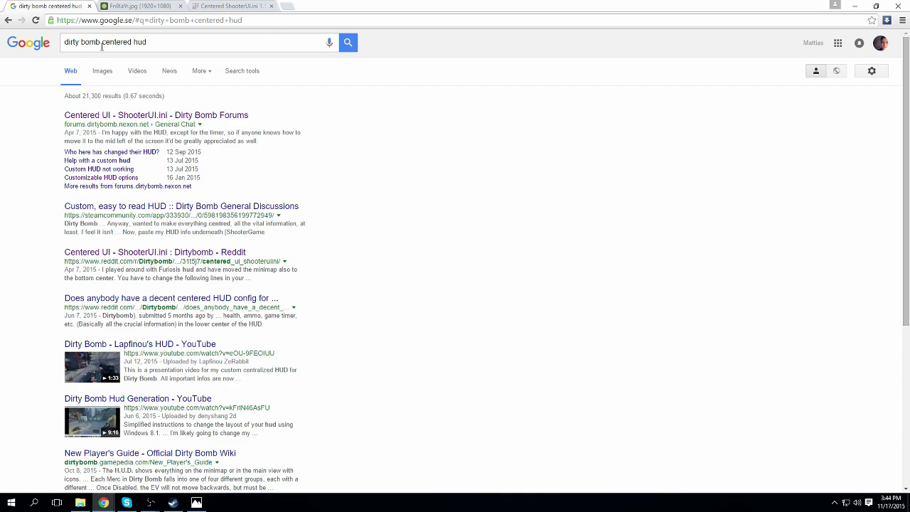
View the imgur HUD screenshot, then scroll the Centered ShooterUI.ini 1.1 paste to its raw data.
{"action": "left_click", "coordinate": [140, 5]}
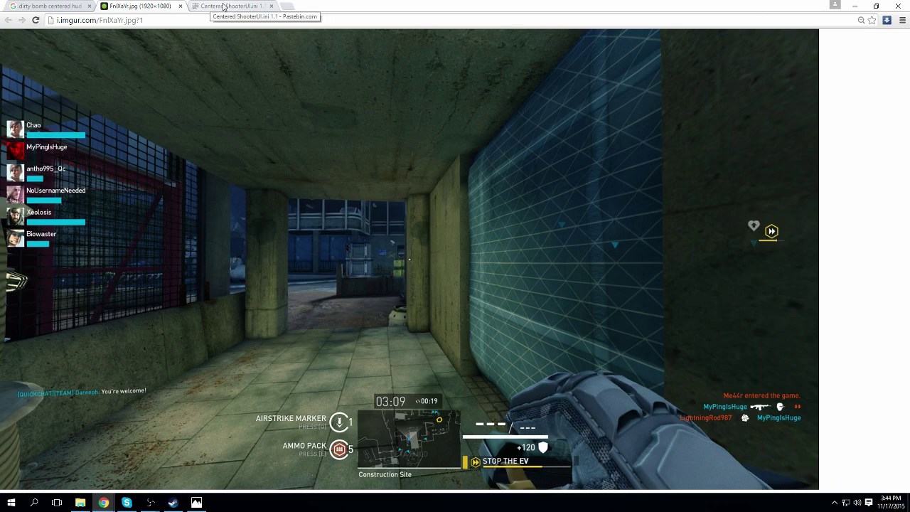
{"action": "left_click", "coordinate": [224, 8]}
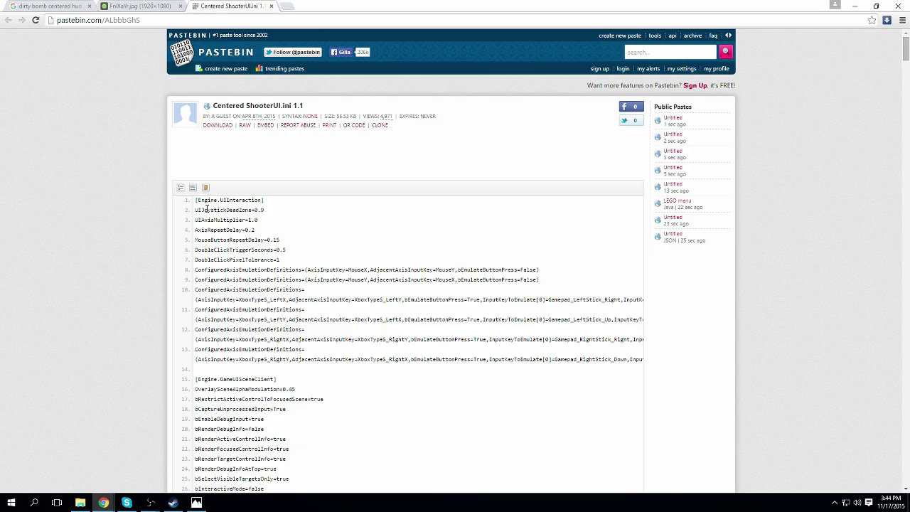
{"action": "scroll", "coordinate": [481, 227], "scroll_direction": "down", "scroll_amount": 10}
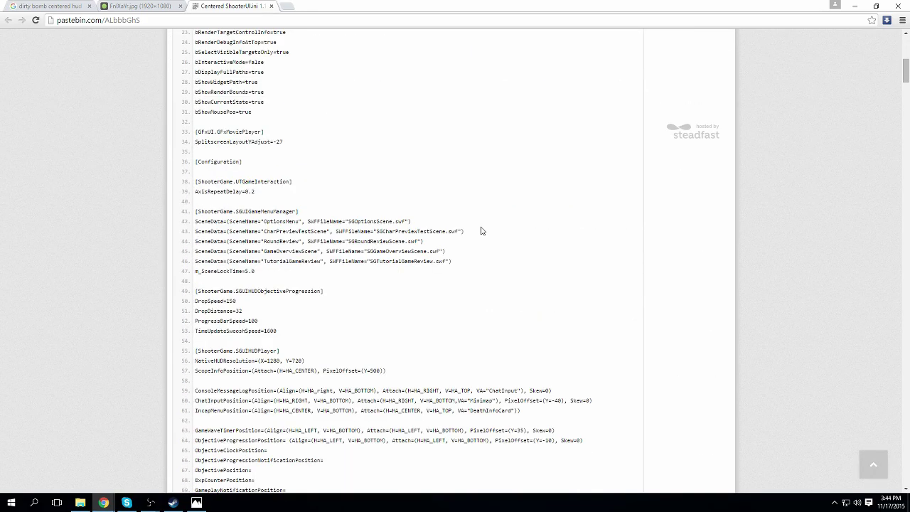
{"action": "scroll", "coordinate": [481, 227], "scroll_direction": "down", "scroll_amount": 20}
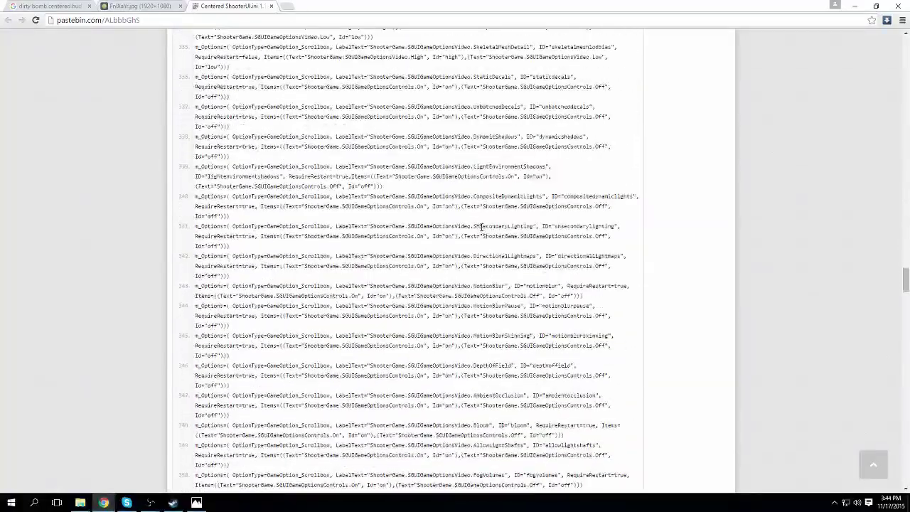
{"action": "scroll", "coordinate": [482, 230], "scroll_direction": "down", "scroll_amount": 20}
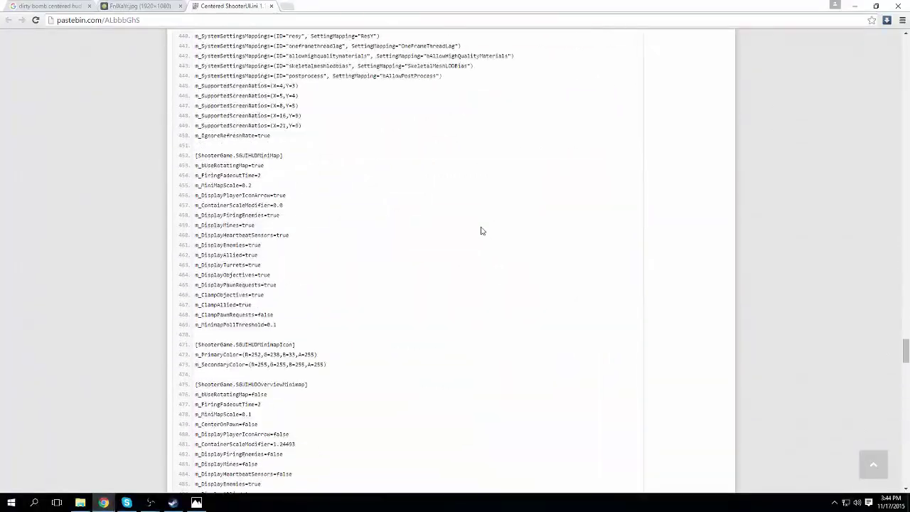
{"action": "scroll", "coordinate": [481, 231], "scroll_direction": "down", "scroll_amount": 20}
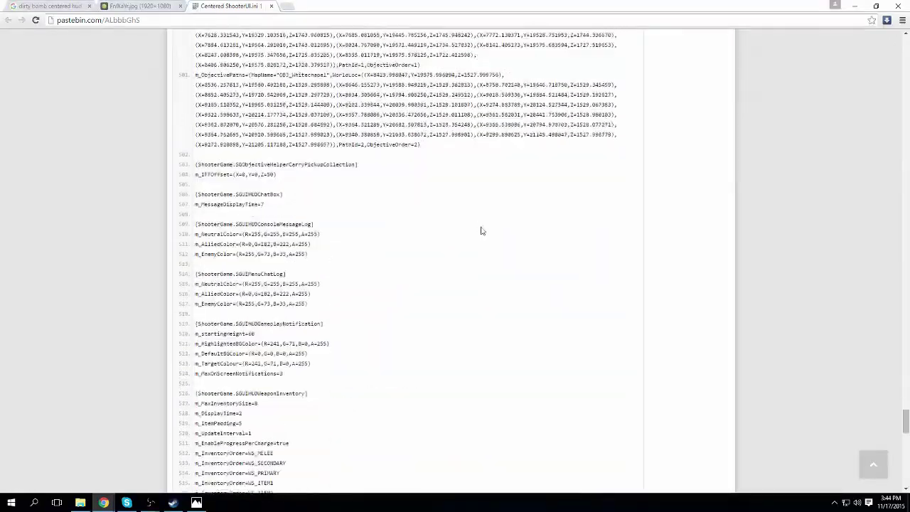
{"action": "scroll", "coordinate": [481, 230], "scroll_direction": "down", "scroll_amount": 6}
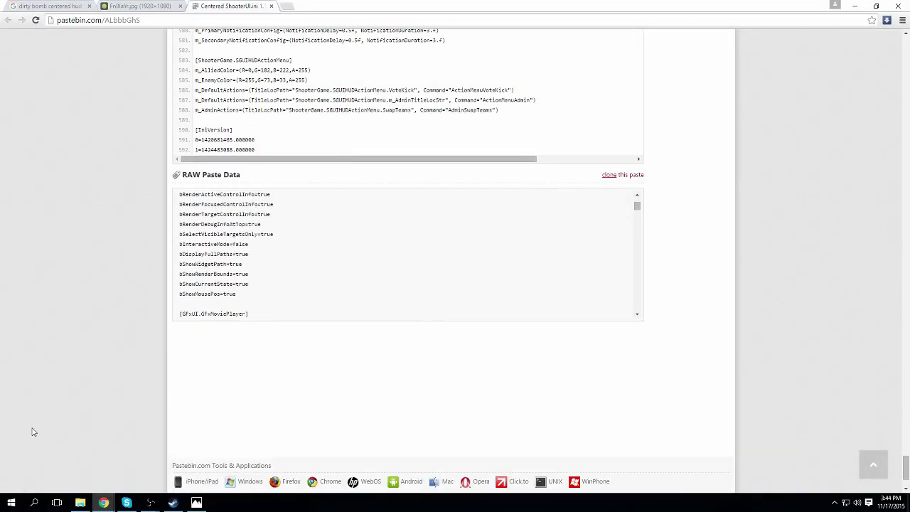
Find UnrealEngine3 via search, maximize it, and go to ShooterGame\Config to select ShooterUI.
{"action": "left_click", "coordinate": [12, 502]}
{"action": "type", "text": "unrealengine"}
{"action": "key", "text": "Return"}
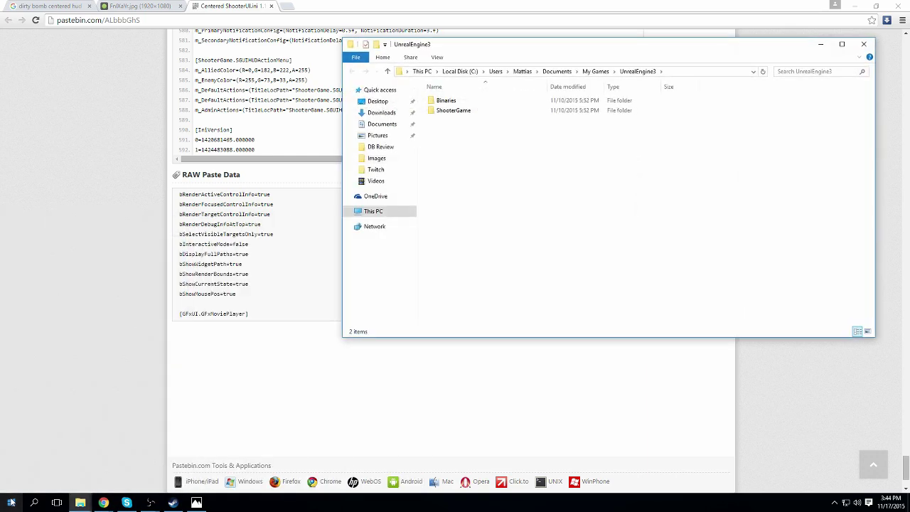
{"action": "double_click", "coordinate": [459, 45]}
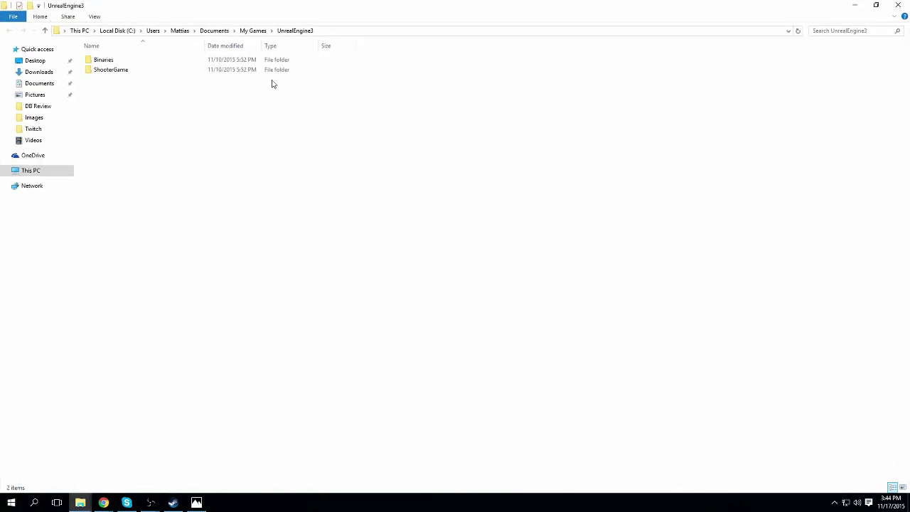
{"action": "double_click", "coordinate": [134, 75]}
{"action": "double_click", "coordinate": [103, 61]}
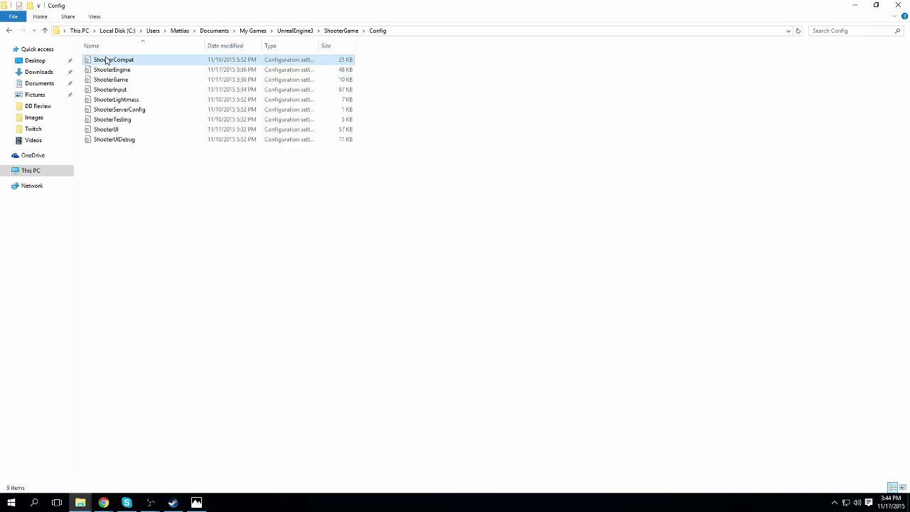
{"action": "left_click", "coordinate": [107, 61]}
{"action": "left_click", "coordinate": [116, 129]}
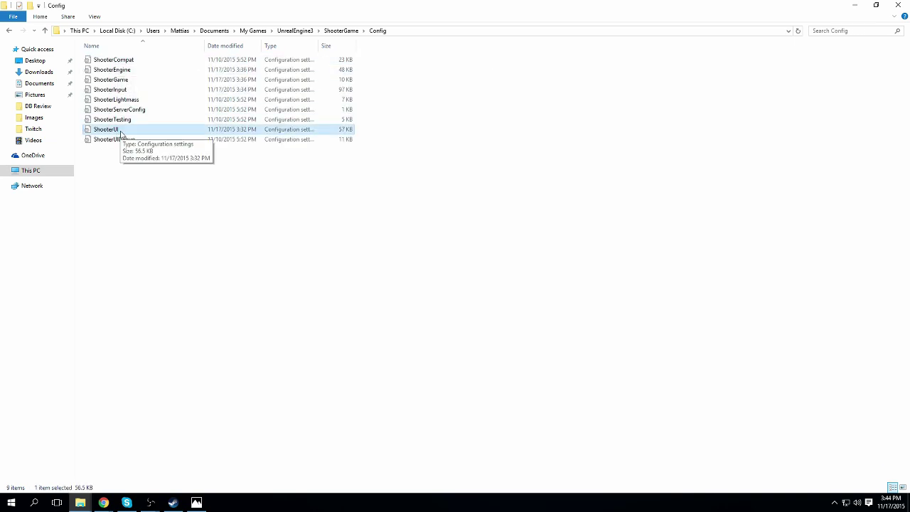
Clear the Read-only attribute in ShooterUI's Properties and apply it.
{"action": "right_click", "coordinate": [121, 134]}
{"action": "left_click", "coordinate": [168, 321]}
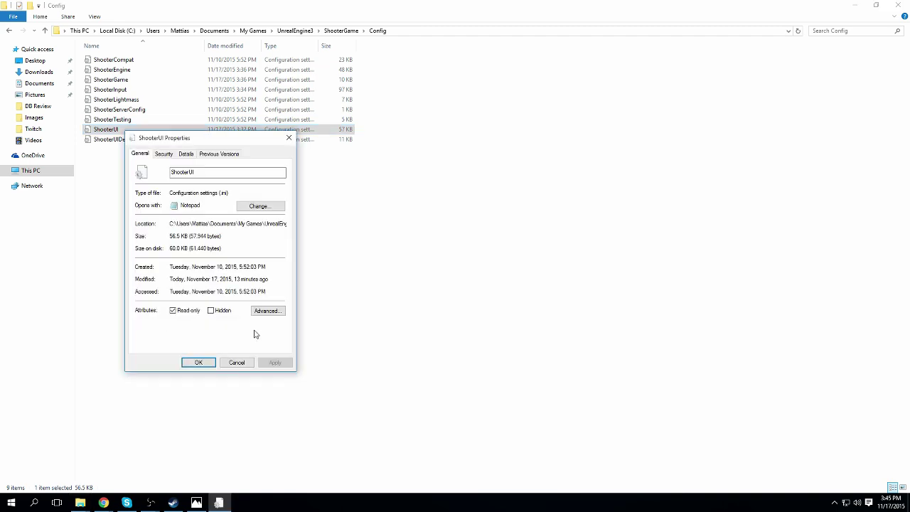
{"action": "left_click", "coordinate": [173, 311]}
{"action": "left_click", "coordinate": [274, 363]}
{"action": "left_click", "coordinate": [199, 362]}
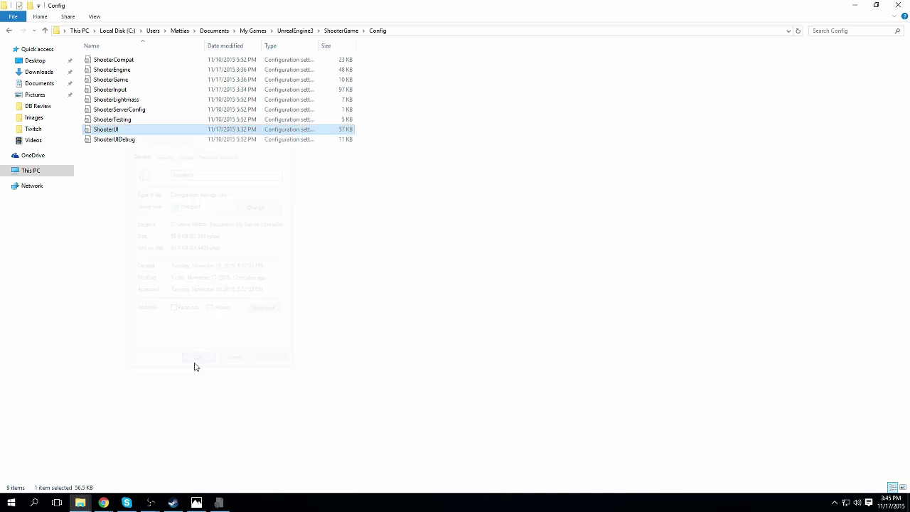
Open ShooterUI in a maximized Notepad window and scroll through its contents.
{"action": "double_click", "coordinate": [105, 132]}
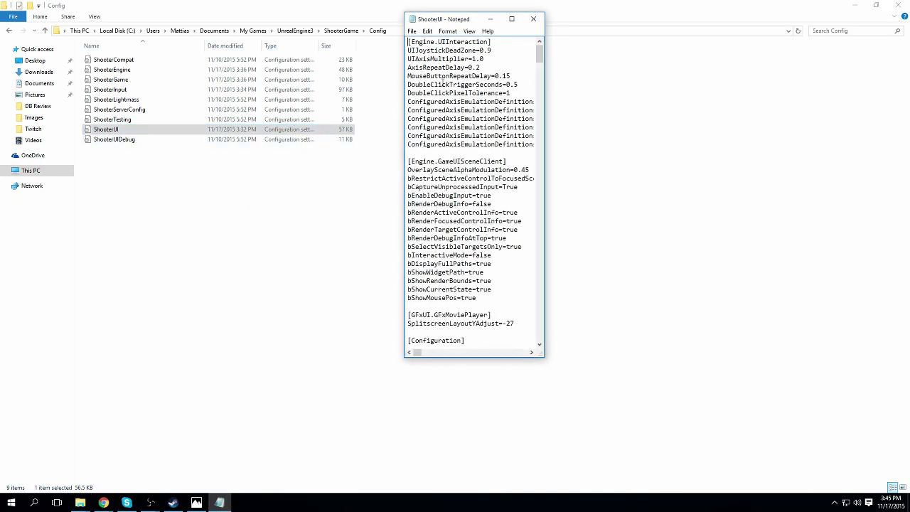
{"action": "double_click", "coordinate": [458, 20]}
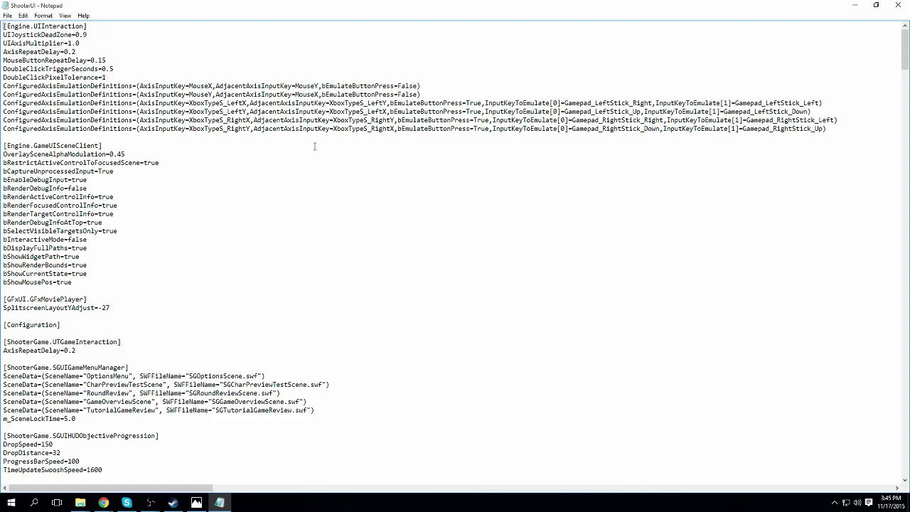
{"action": "scroll", "coordinate": [264, 145], "scroll_direction": "down", "scroll_amount": 13}
{"action": "left_click_drag", "start_coordinate": [906, 78], "coordinate": [904, 43]}
Close Notepad and mark ShooterUI as Read-only again in its Properties.
{"action": "left_click", "coordinate": [897, 5]}
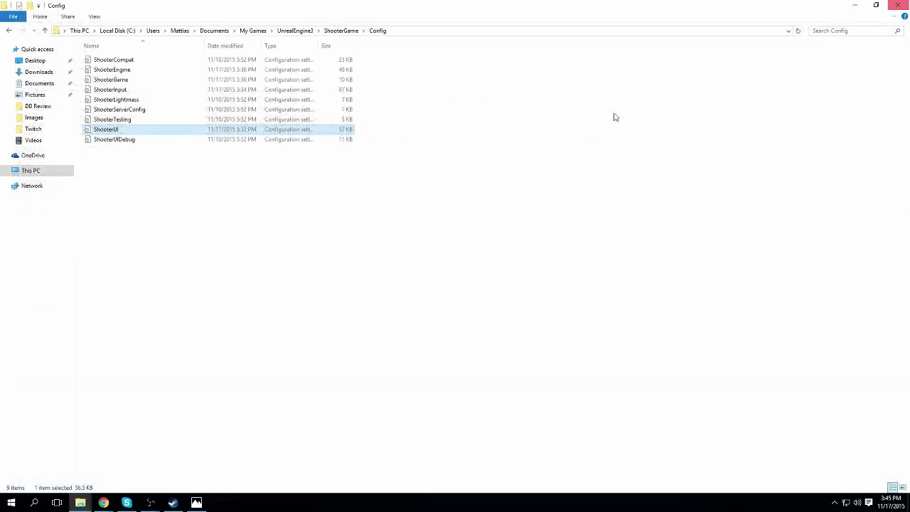
{"action": "right_click", "coordinate": [114, 131]}
{"action": "left_click", "coordinate": [171, 317]}
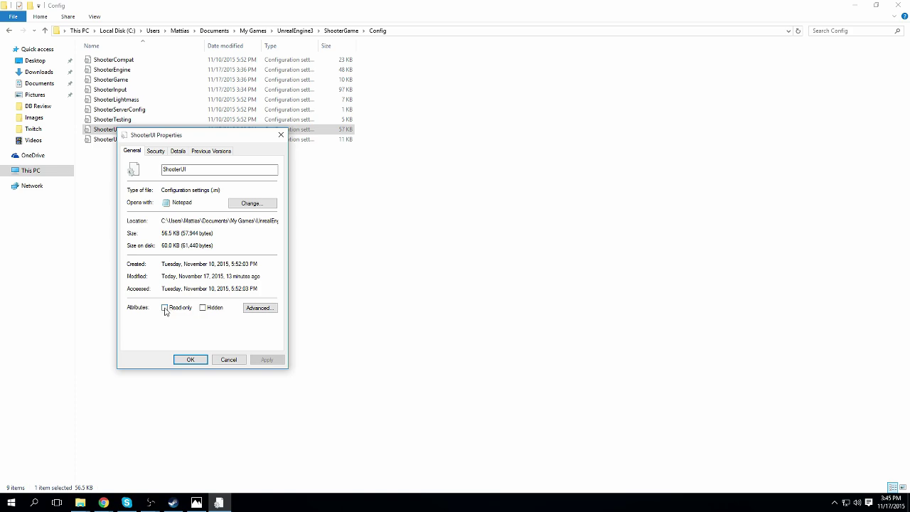
{"action": "left_click", "coordinate": [165, 308]}
{"action": "left_click", "coordinate": [276, 361]}
{"action": "left_click", "coordinate": [204, 362]}
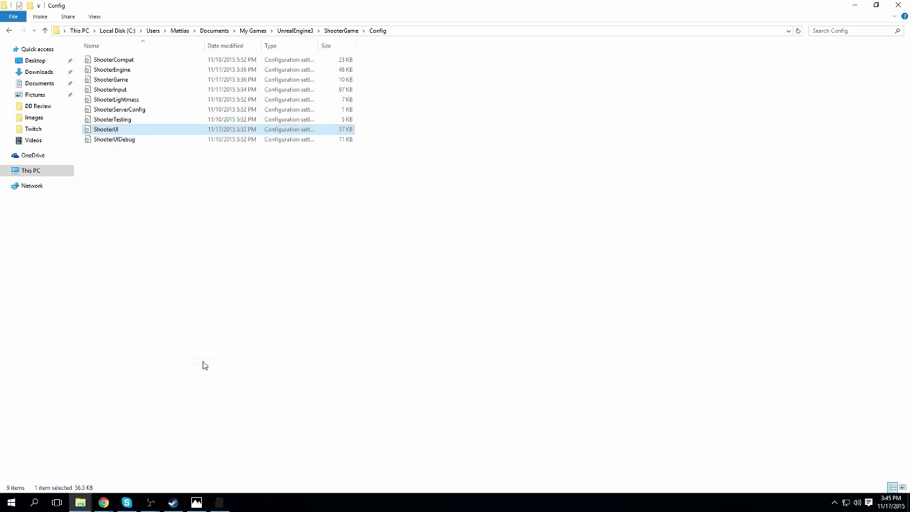
Restore and move the Config folder window, then close it.
{"action": "double_click", "coordinate": [252, 5]}
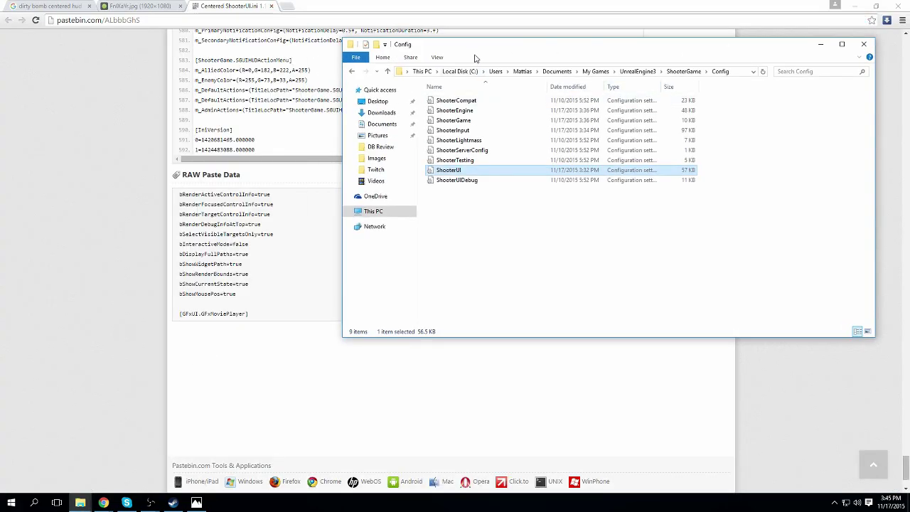
{"action": "left_click_drag", "start_coordinate": [455, 52], "coordinate": [263, 97]}
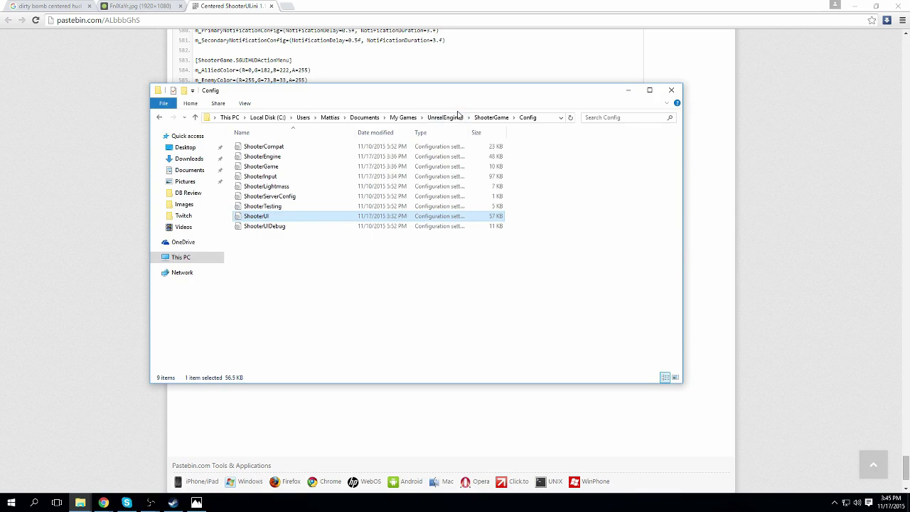
{"action": "left_click", "coordinate": [671, 91]}
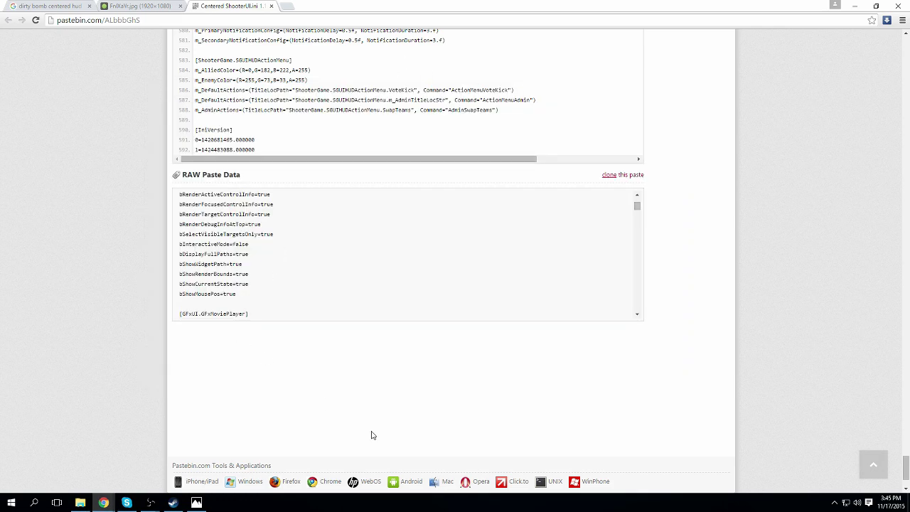
Launch Dirty Bomb from the Steam tray icon's game menu.
{"action": "left_click", "coordinate": [835, 501]}
{"action": "right_click", "coordinate": [817, 466]}
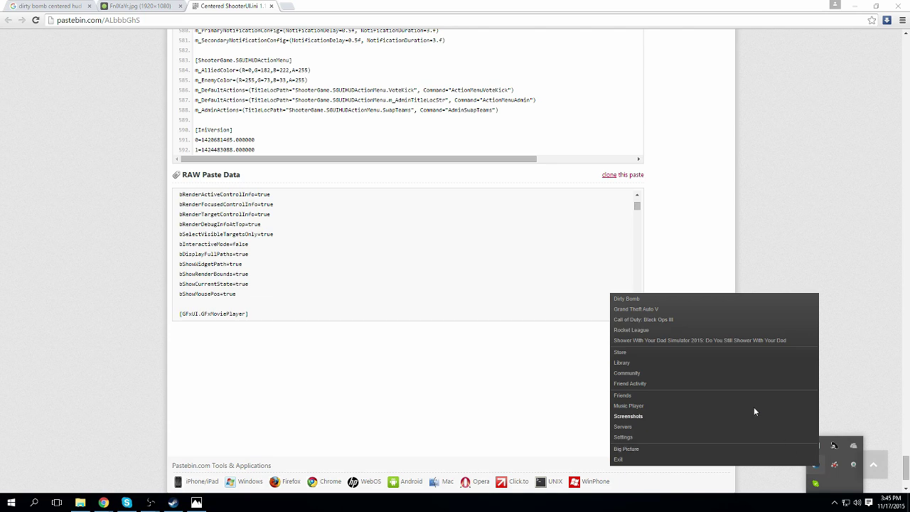
{"action": "left_click", "coordinate": [653, 299]}
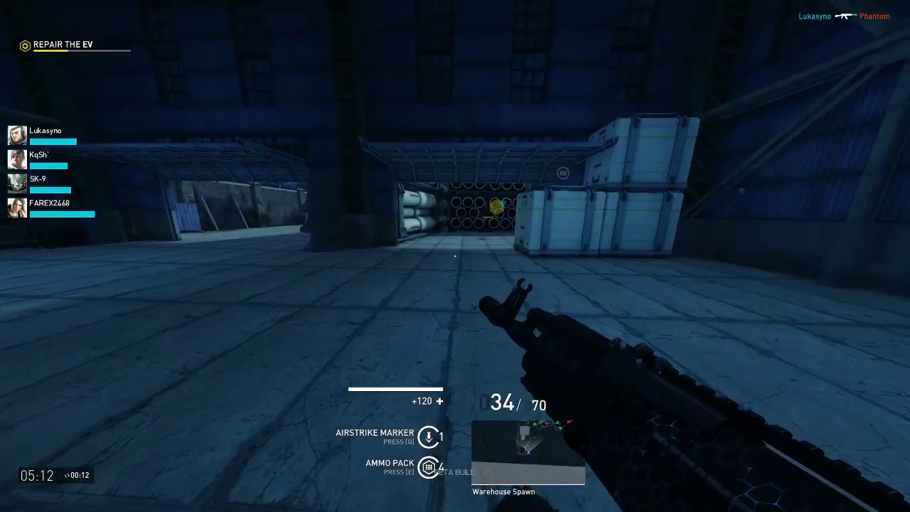
Reload, drop an ammo pack, cycle weapons, and move through the courtyard to the back alley.
{"action": "key", "text": "r"}
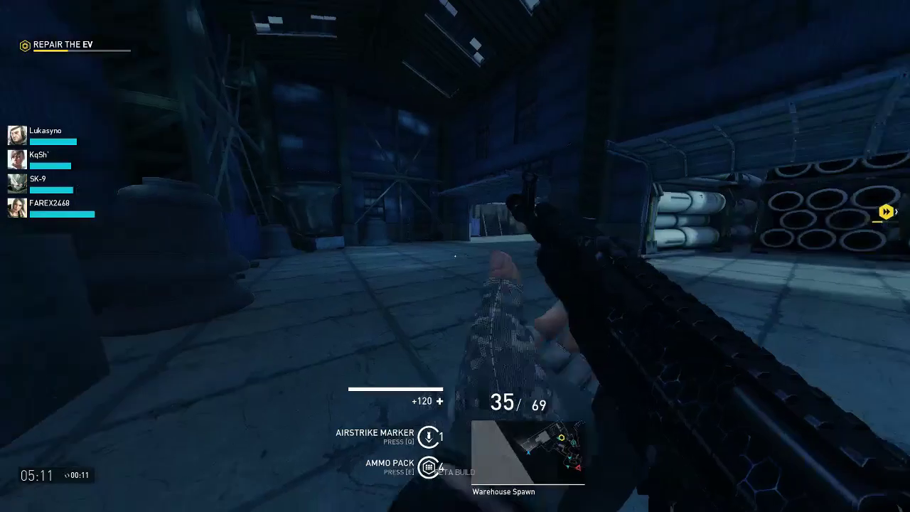
{"action": "key", "text": "e"}
{"action": "key", "text": "w"}
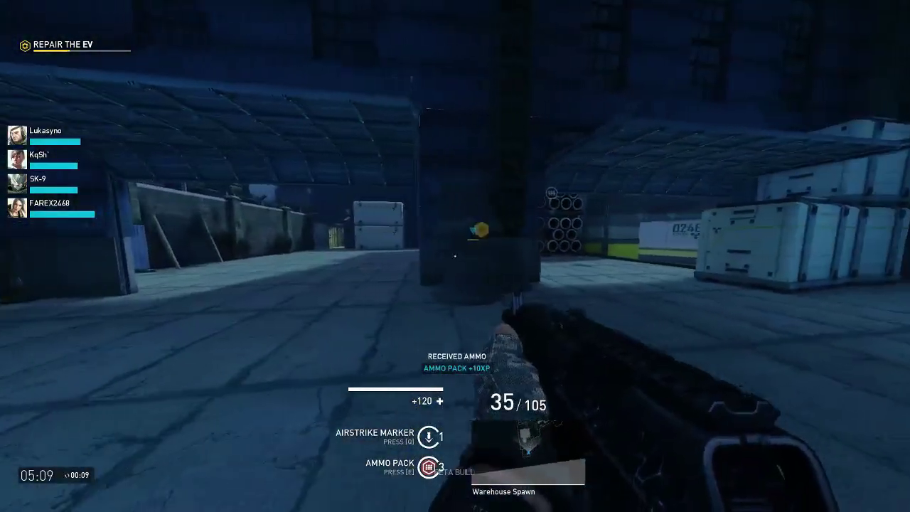
{"action": "key", "text": "2"}
{"action": "key", "text": "1"}
{"action": "key", "text": "w"}
{"action": "key", "text": "3"}
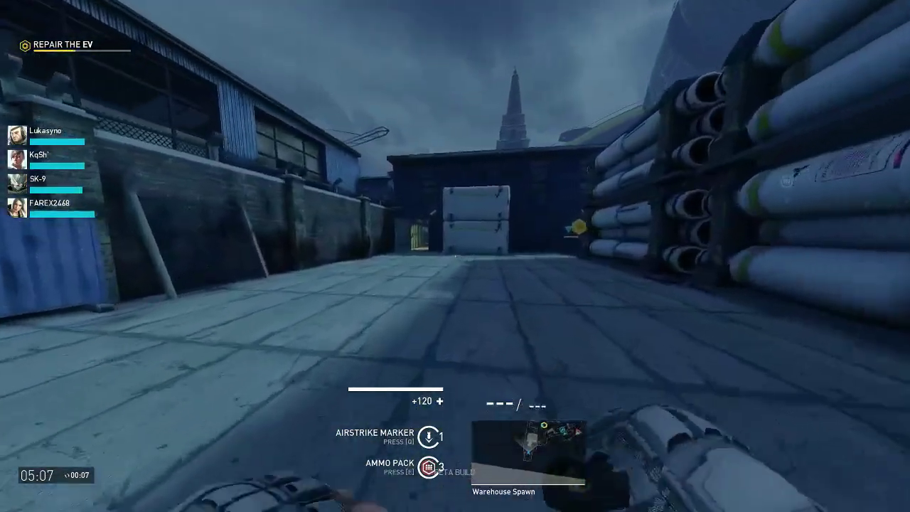
{"action": "key", "text": "w"}
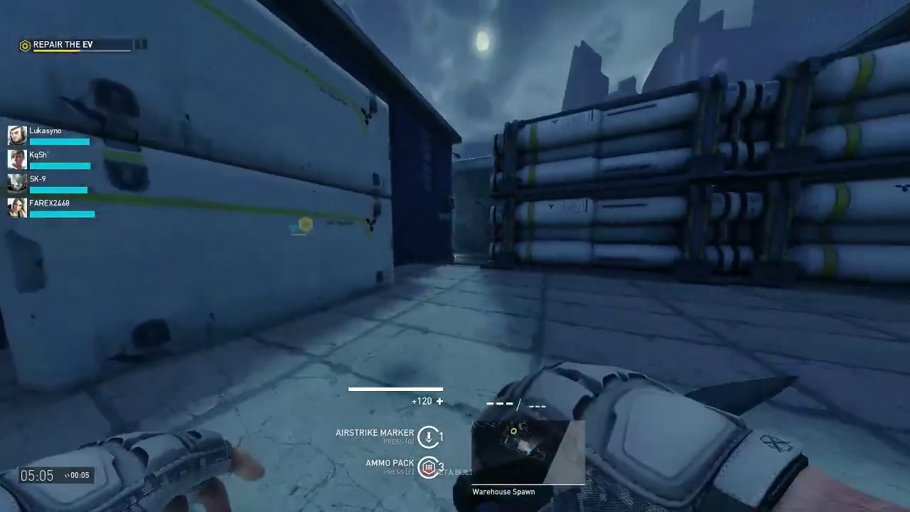
{"action": "key", "text": "w"}
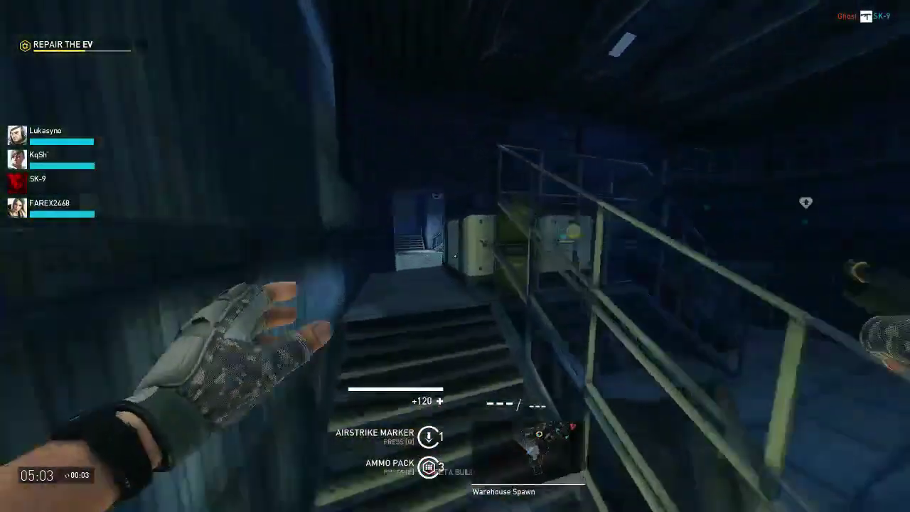
{"action": "key", "text": "w"}
{"action": "key", "text": "1"}
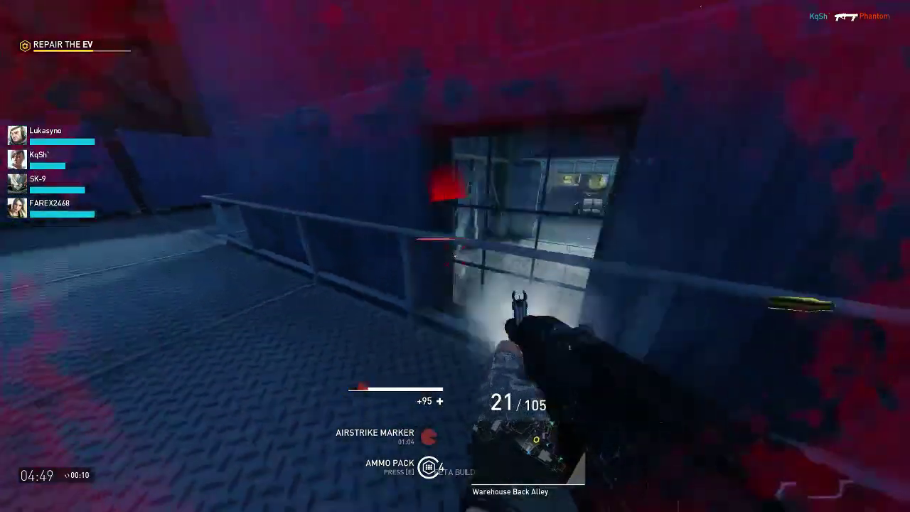
Fire at an enemy, reload, and walk back through the yard into the warehouse.
{"action": "left_click_drag", "start_coordinate": [454, 256], "coordinate": [454, 256]}
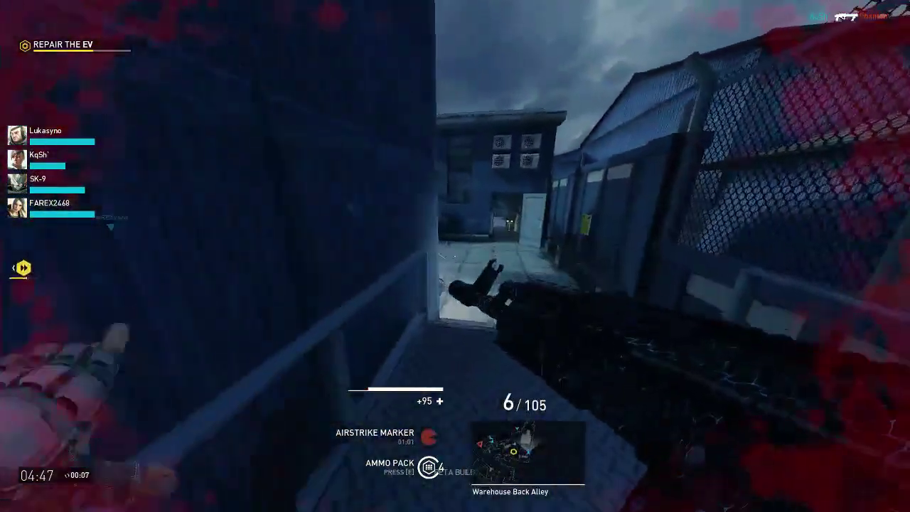
{"action": "key", "text": "r"}
{"action": "key", "text": "2"}
{"action": "key", "text": "w"}
{"action": "key", "text": "w"}
{"action": "key", "text": "w"}
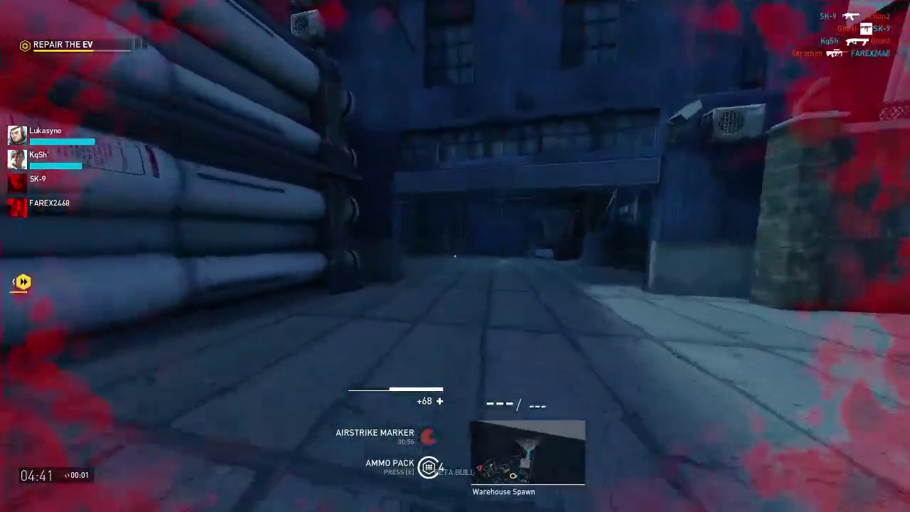
{"action": "key", "text": "w"}
{"action": "key", "text": "w"}
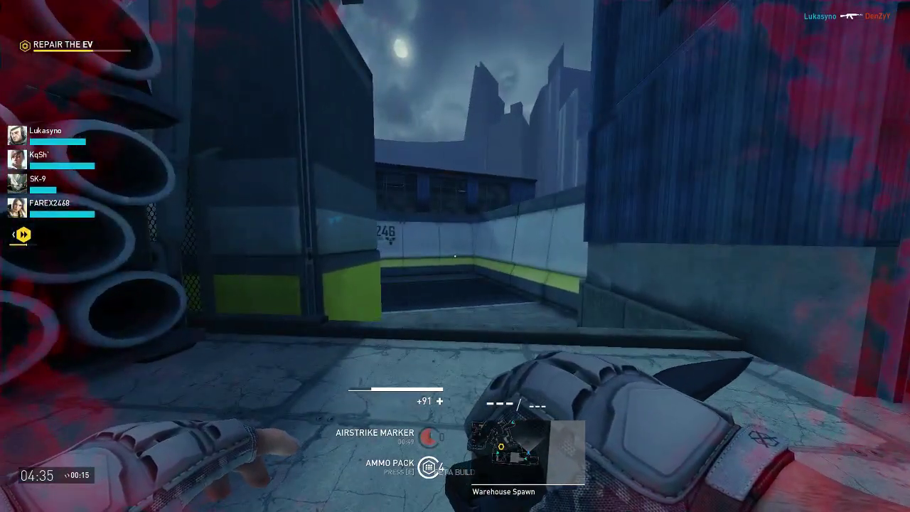
{"action": "key", "text": "alt+Tab"}
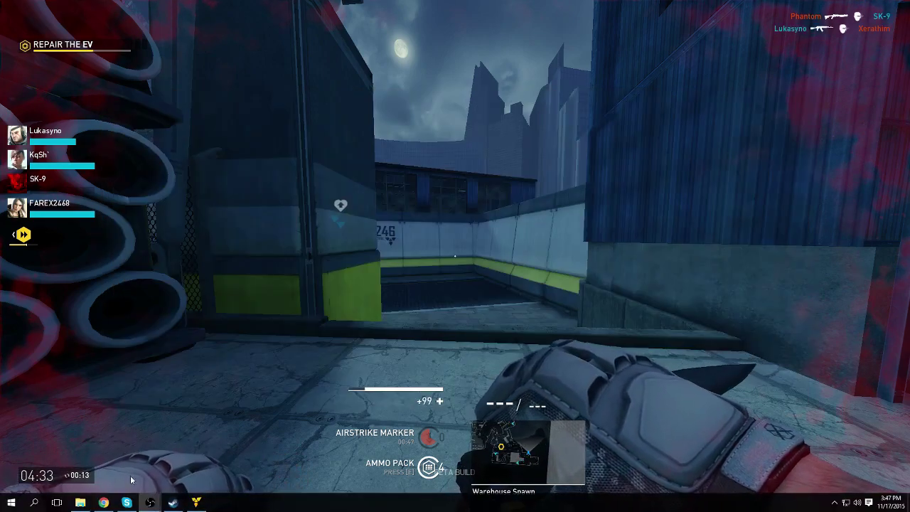